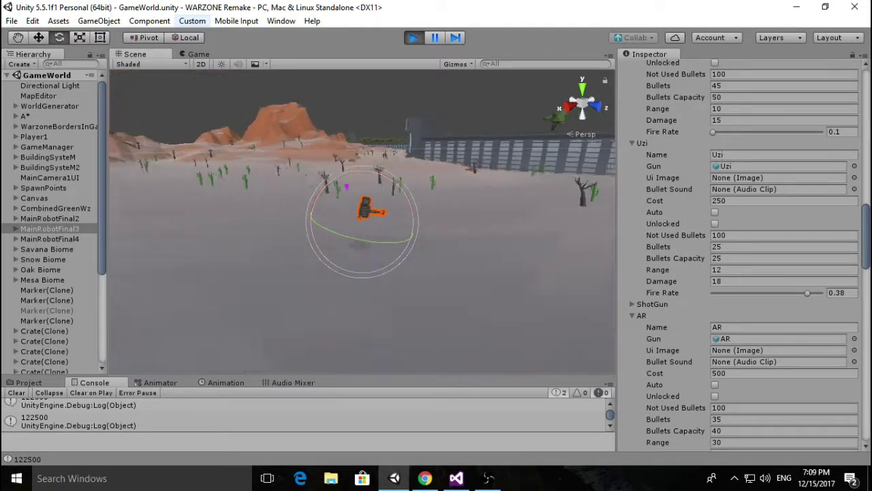
Scroll MainRobotFinal3's Inspector to the Operating System component and watch health fall to -14.60358.
scroll(743, 252, up, 5)
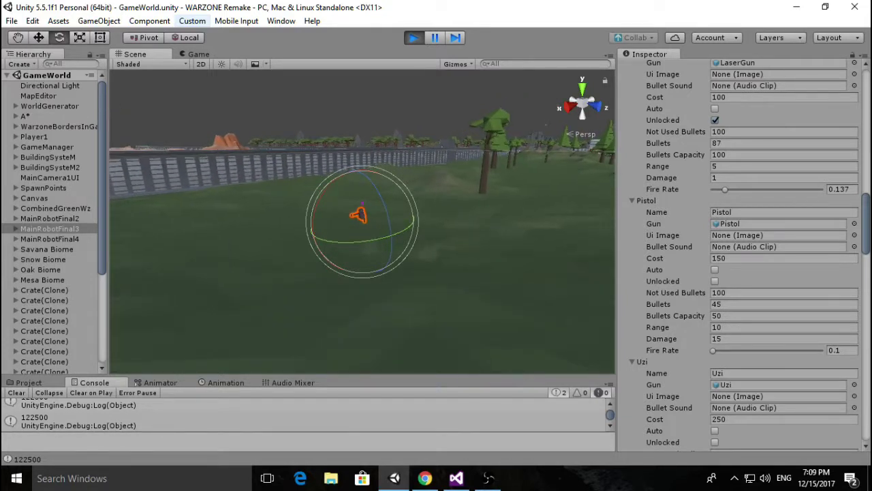
scroll(749, 252, down, 1)
scroll(749, 252, down, 2)
scroll(750, 252, down, 1)
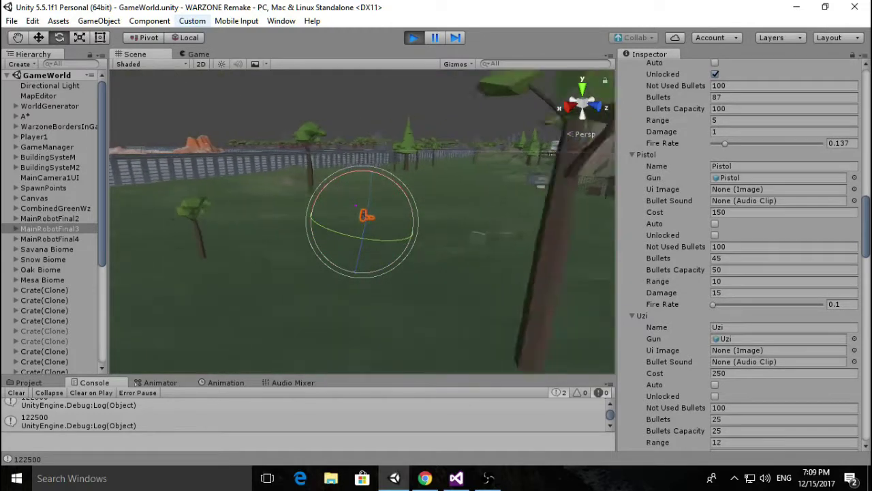
scroll(750, 252, down, 1)
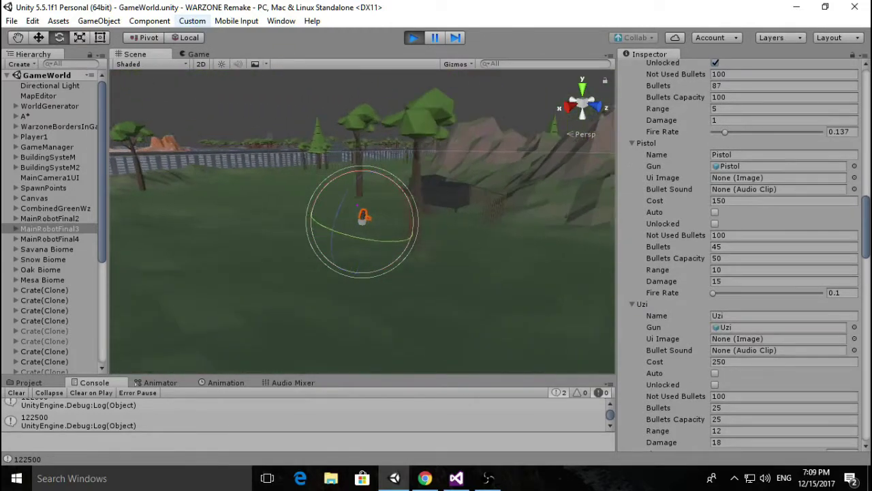
scroll(750, 252, down, 1)
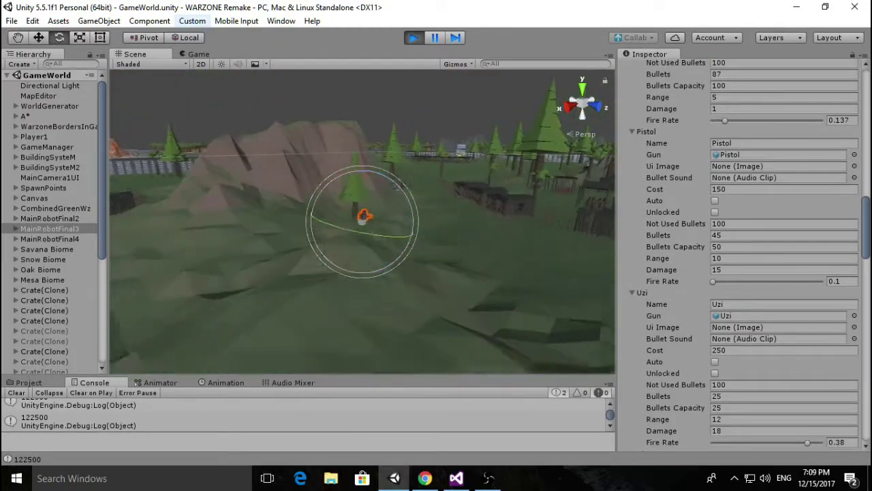
scroll(750, 253, down, 1)
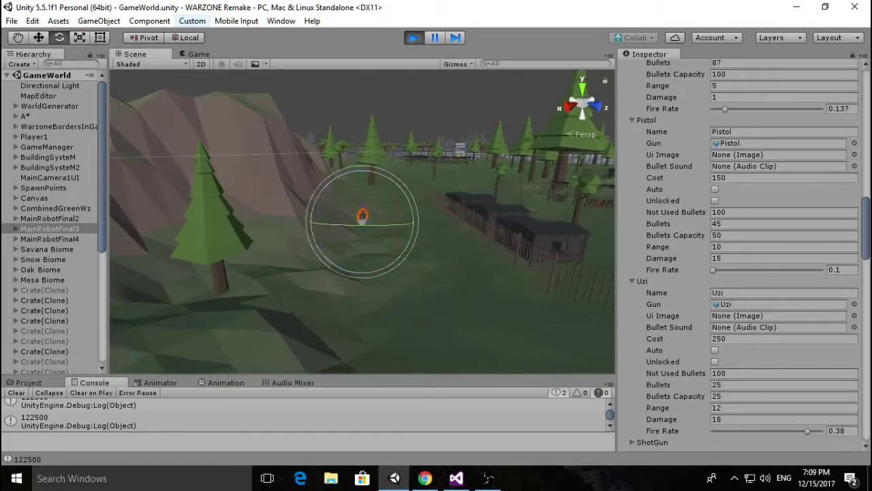
scroll(749, 253, down, 1)
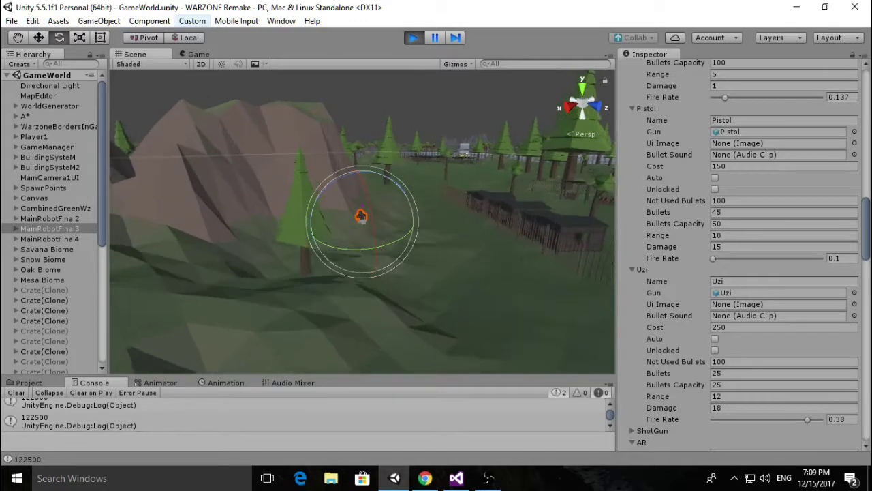
scroll(750, 252, up, 1)
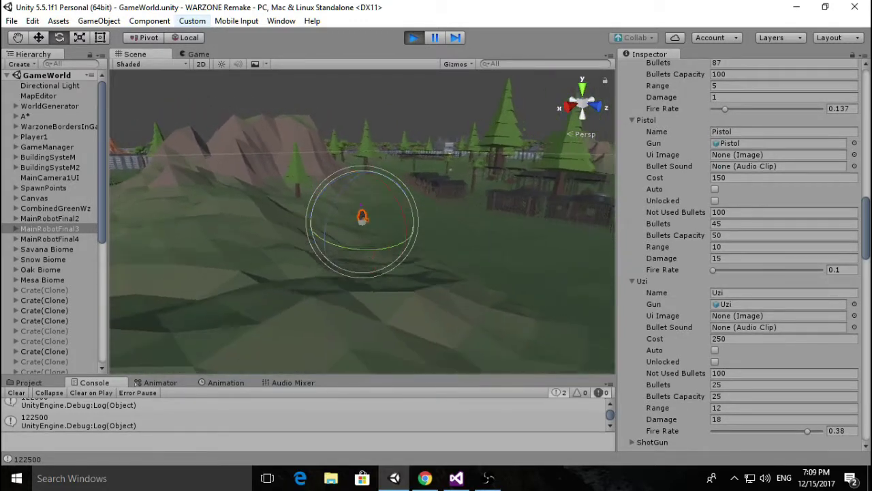
scroll(743, 252, down, 1)
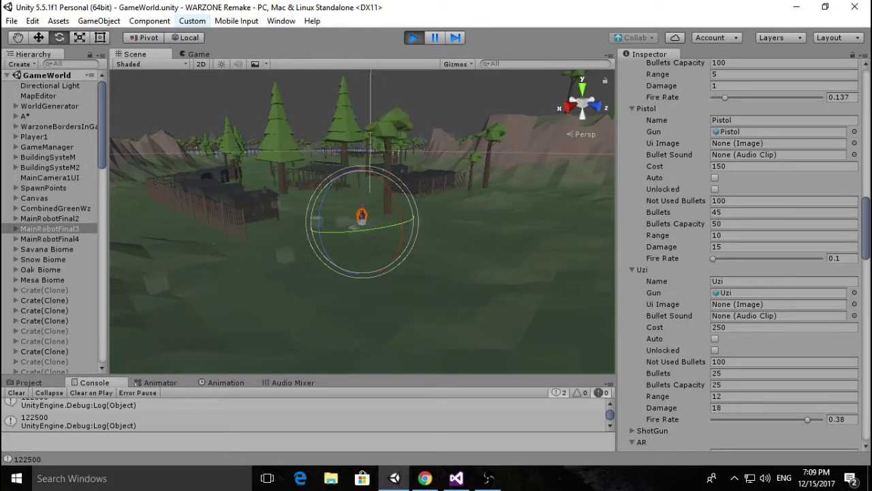
scroll(743, 252, down, 1)
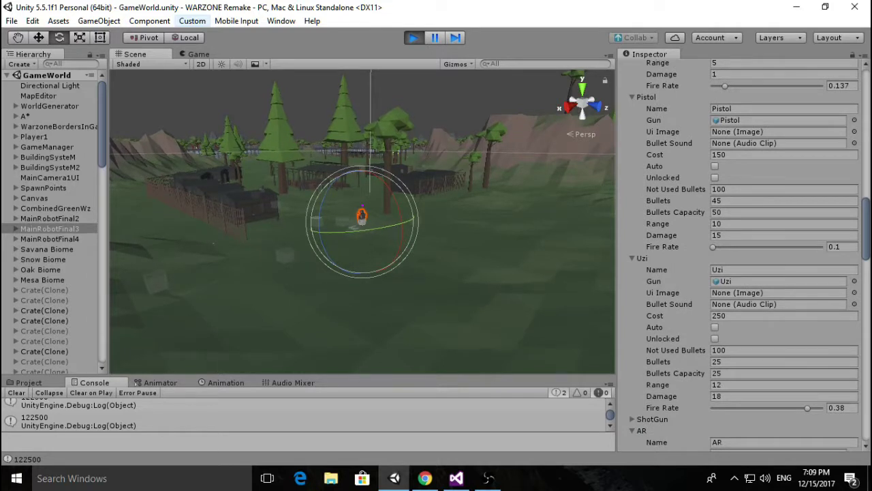
scroll(742, 252, down, 1)
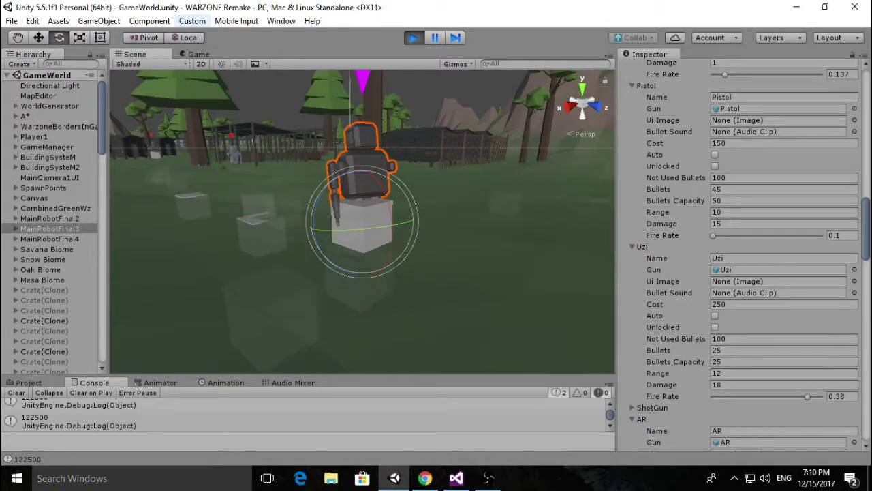
scroll(743, 252, down, 1)
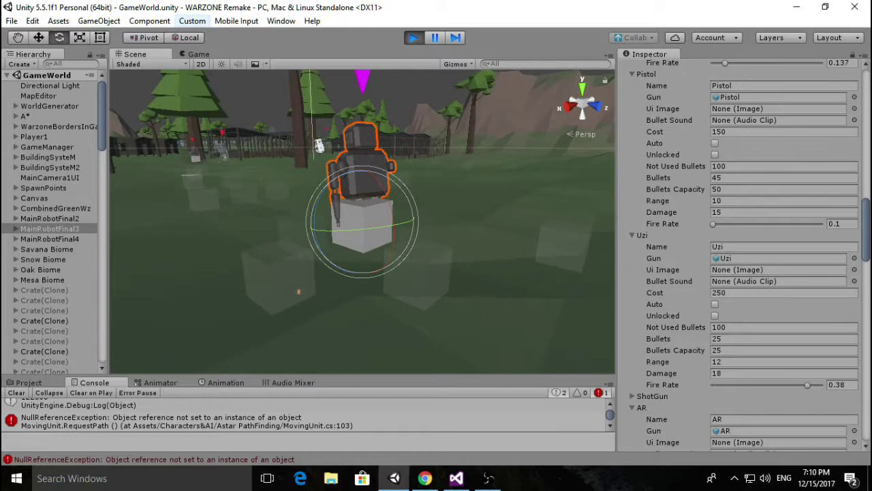
scroll(743, 252, down, 1)
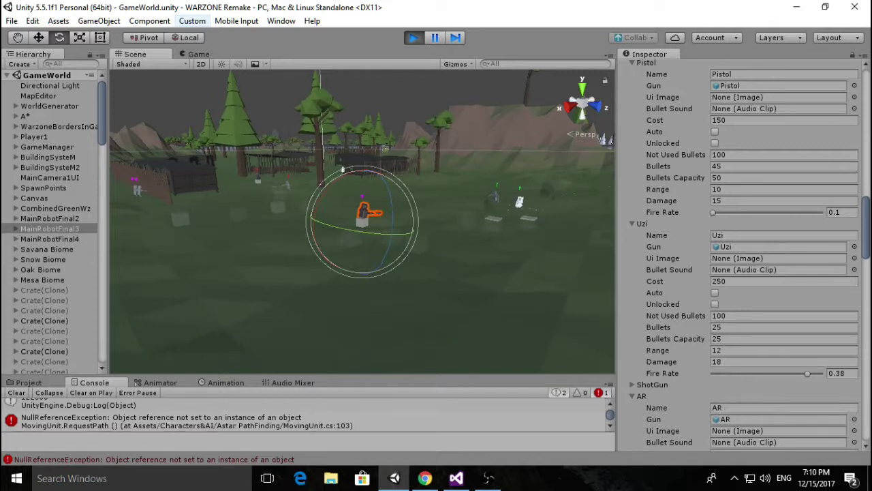
scroll(743, 253, down, 1)
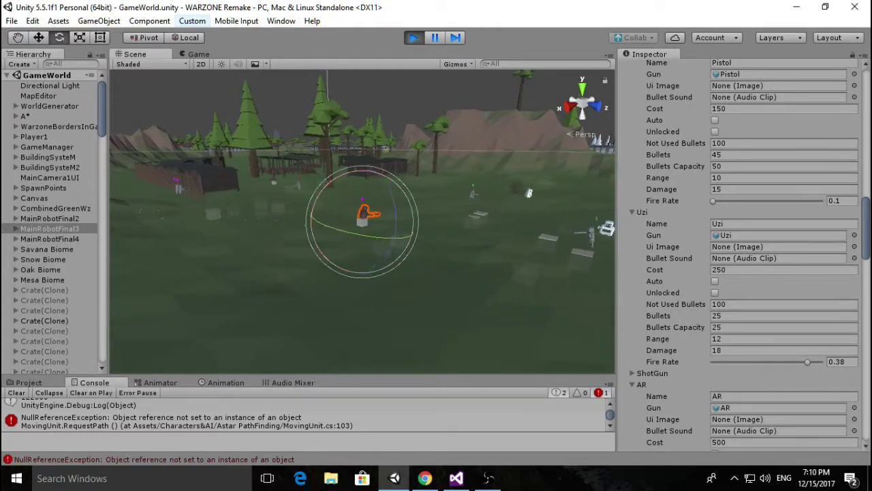
scroll(749, 253, down, 5)
scroll(749, 253, down, 5)
scroll(750, 252, down, 5)
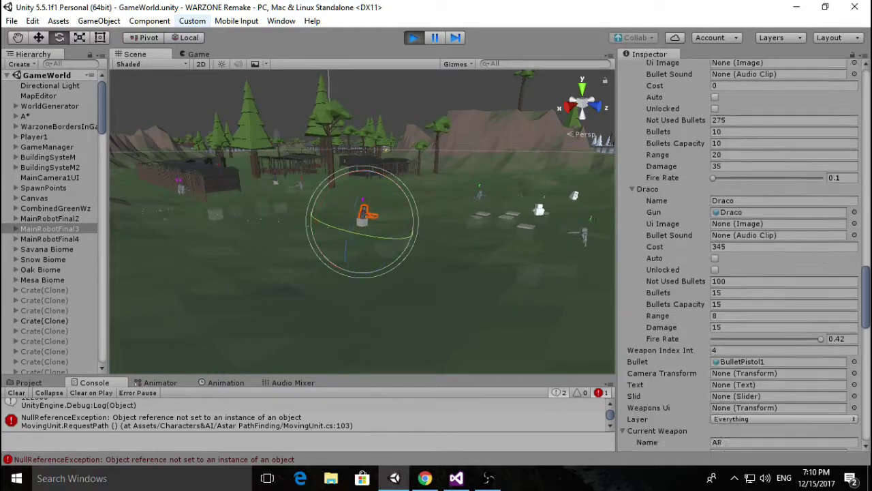
scroll(750, 252, down, 5)
scroll(750, 253, down, 5)
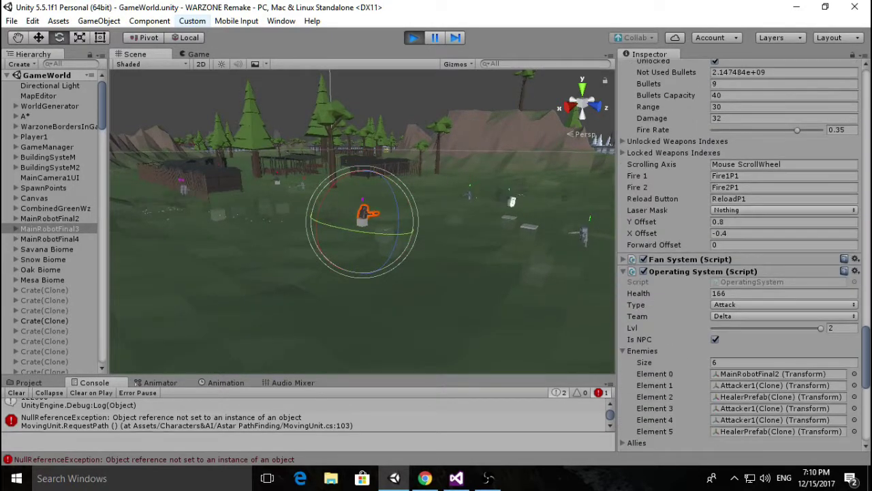
scroll(743, 252, down, 5)
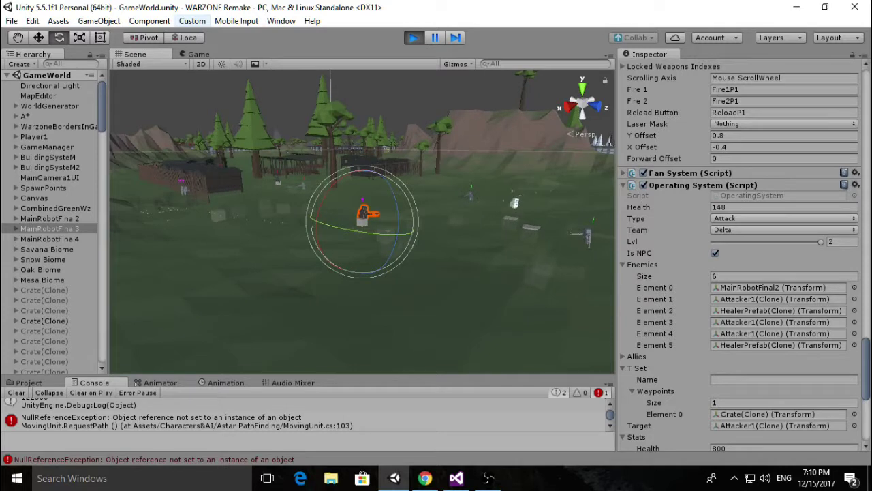
scroll(744, 257, down, 1)
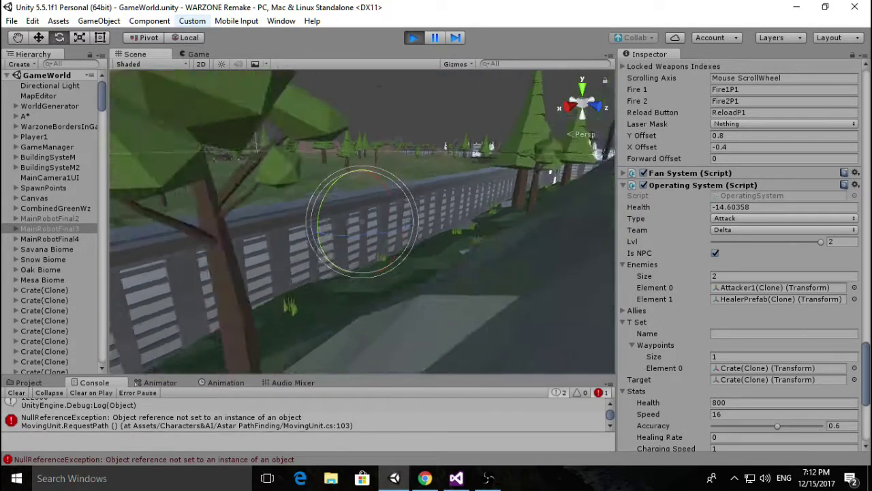
Switch from the Rotate tool to the Move tool with the W shortcut.
key(w)
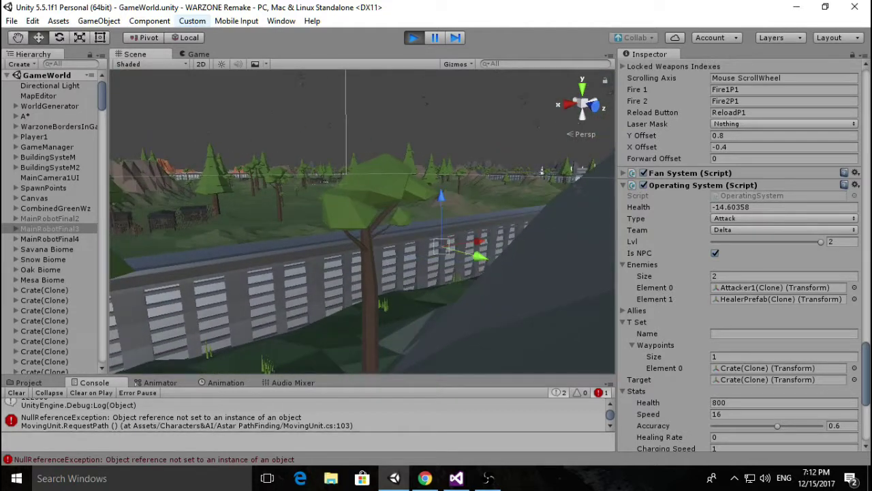